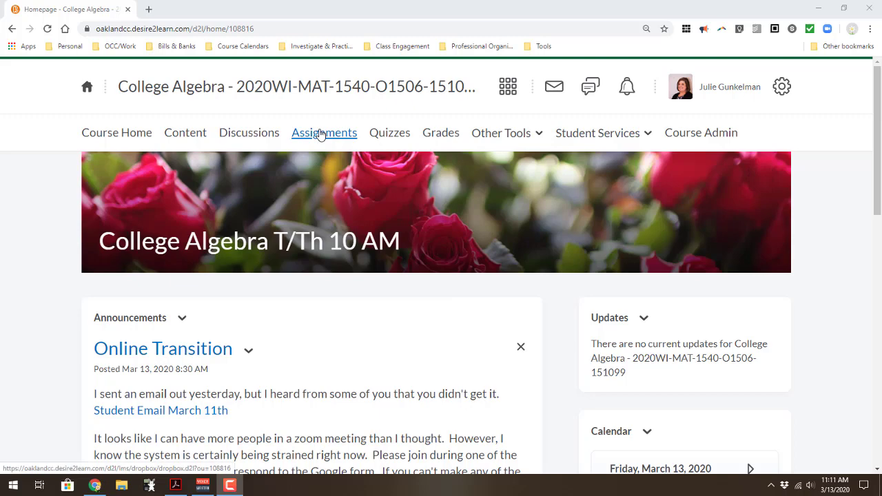
Step: Open the submissions of Prep Work Assignment 23 from the course's assignments list
click(320, 134)
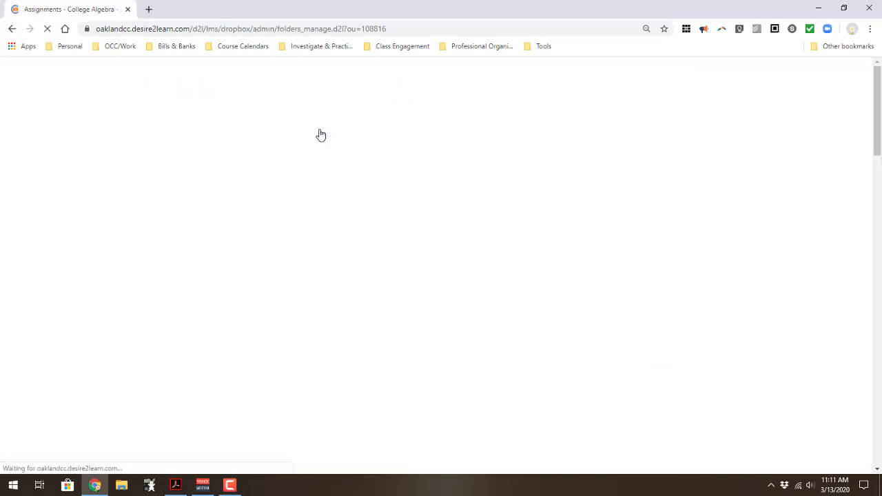
scroll(367, 299, down, 1)
scroll(367, 299, down, 4)
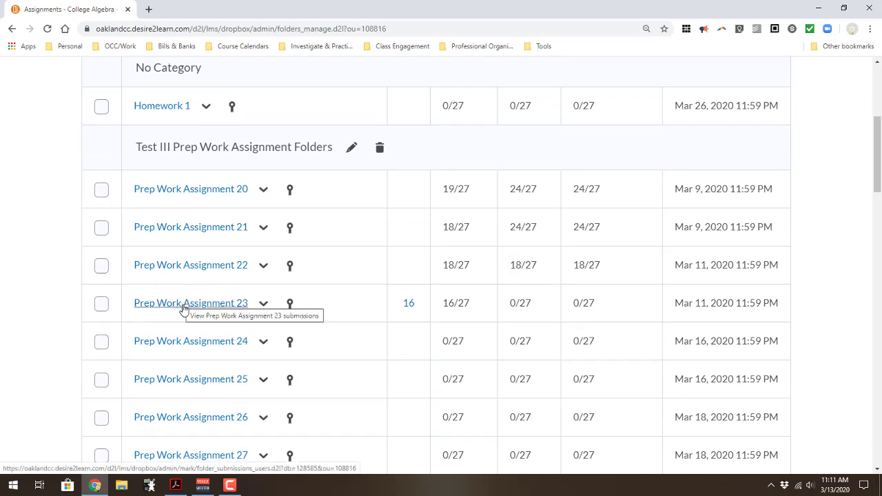
click(183, 304)
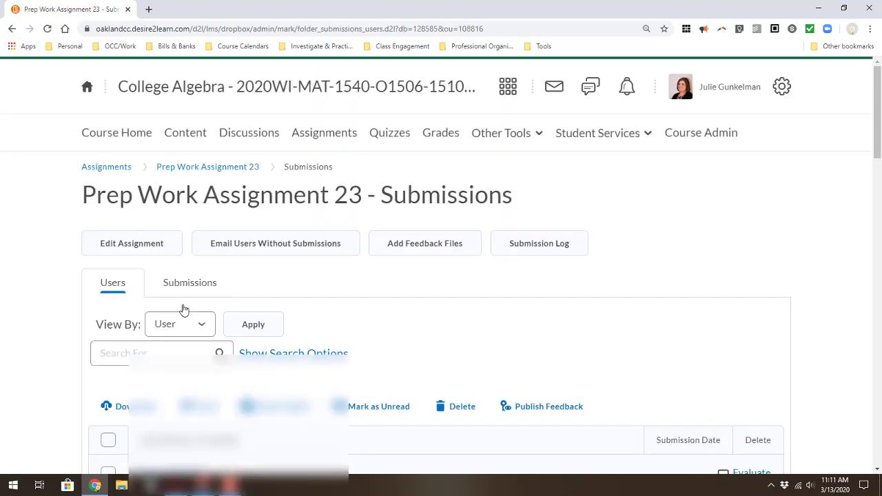
Step: Select all student submissions, download them as one zip file and have the archive open when done
scroll(182, 306, down, 2)
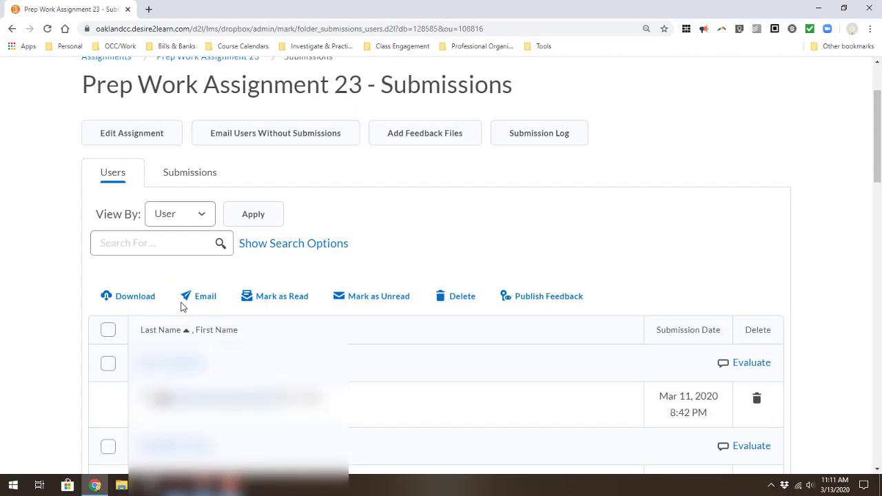
click(108, 329)
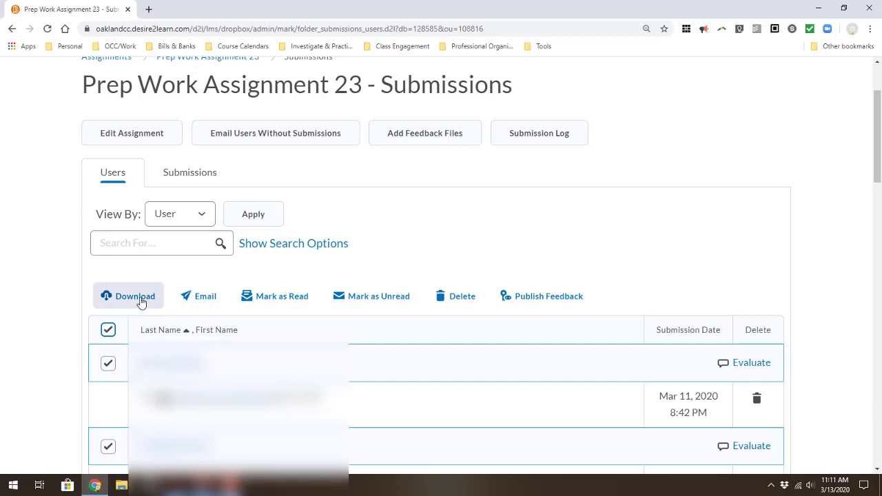
click(138, 300)
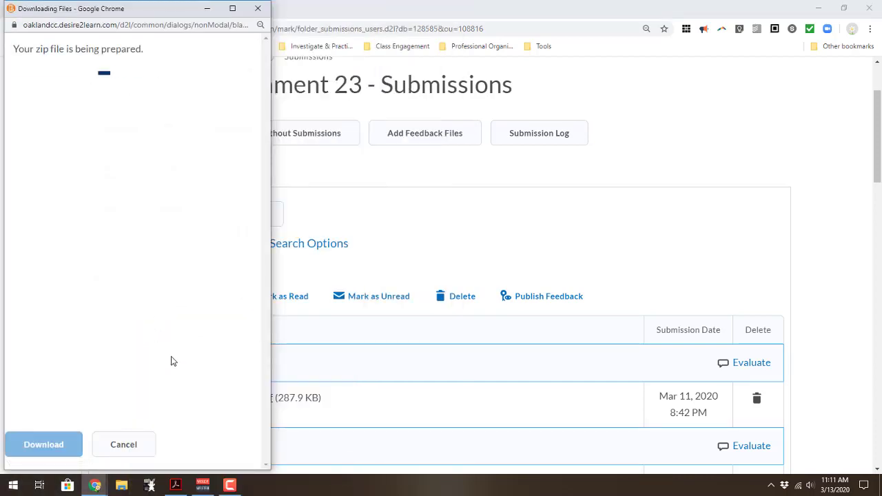
click(62, 446)
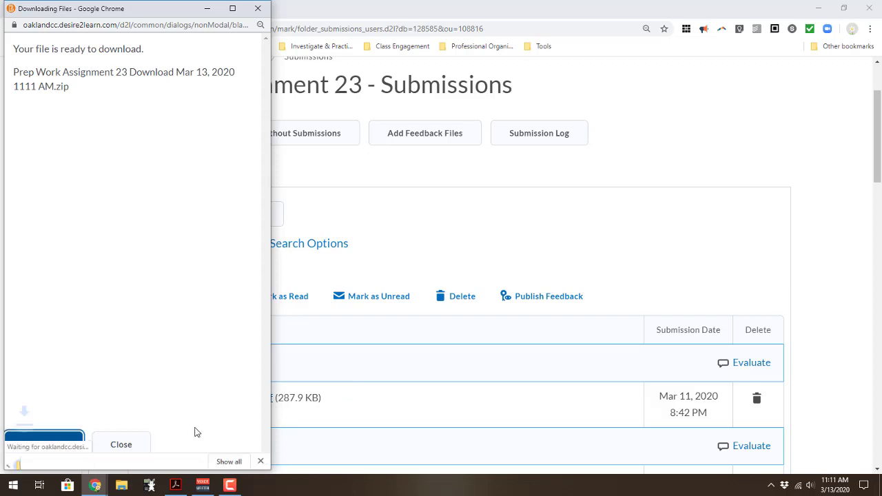
click(117, 455)
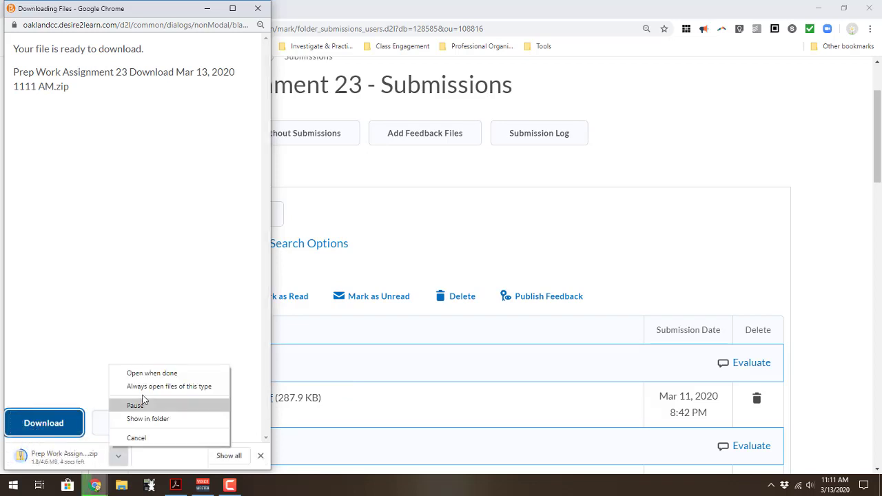
click(157, 375)
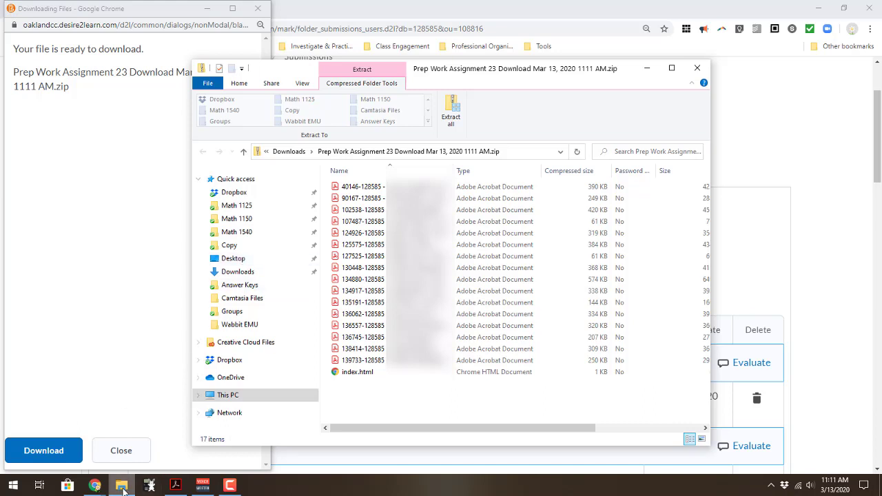
Step: Open the PW 23 folder inside Math 1540's Student Files in a separate File Explorer window
mouse_move(125, 488)
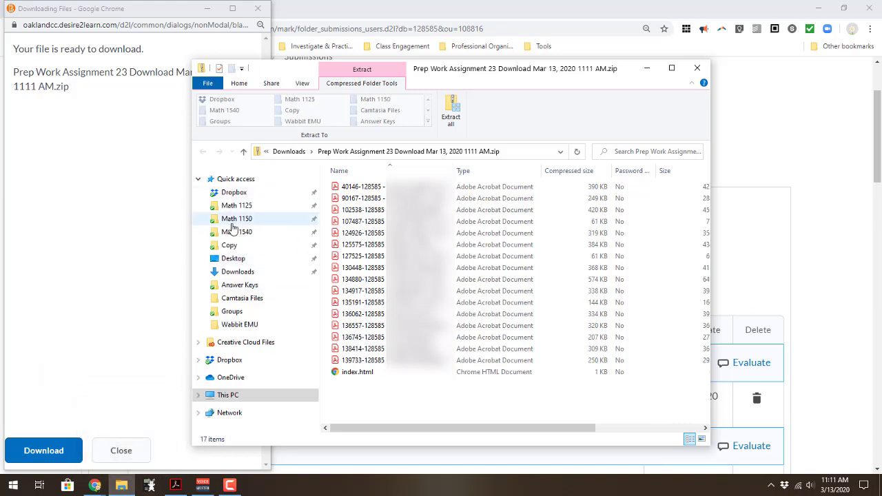
right_click(234, 235)
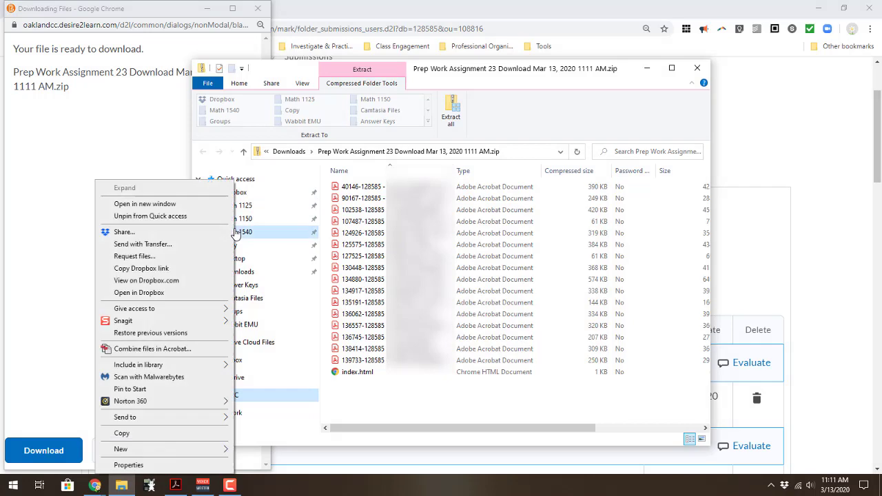
click(170, 207)
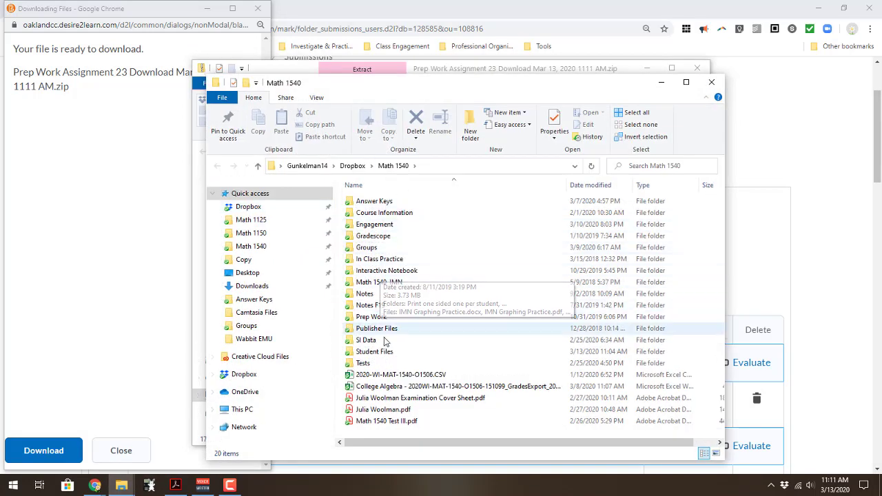
click(388, 354)
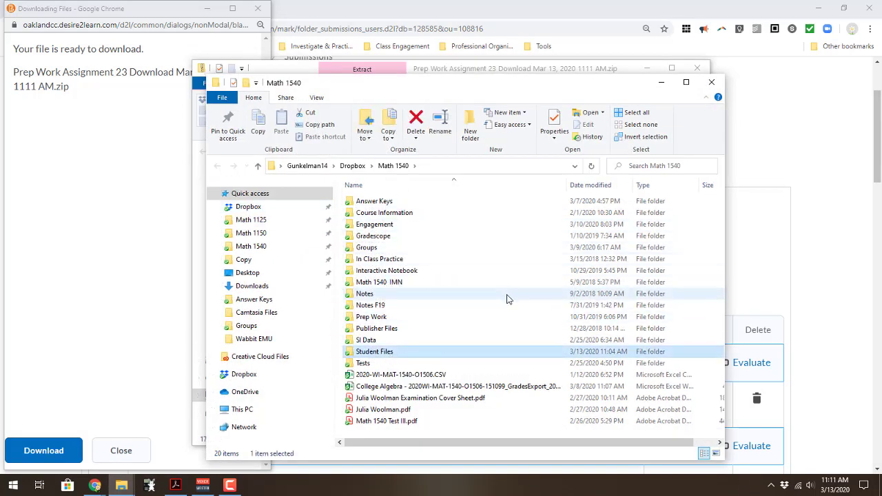
double_click(435, 358)
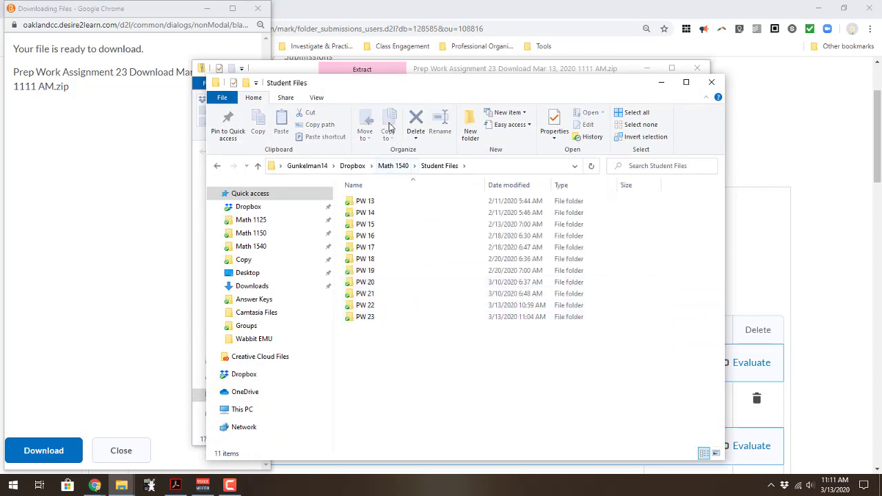
double_click(365, 318)
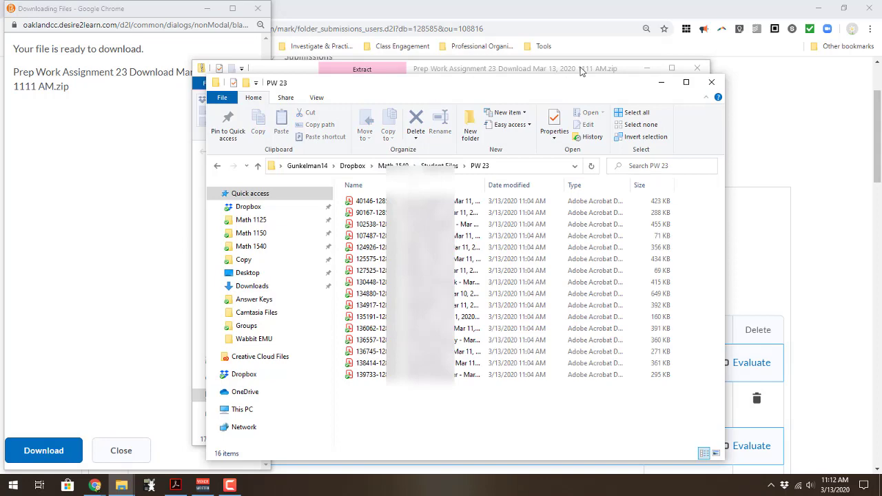
Step: Place the PW 23 folder window beside the zip archive's window and select all files in the archive
drag(467, 88, 695, 59)
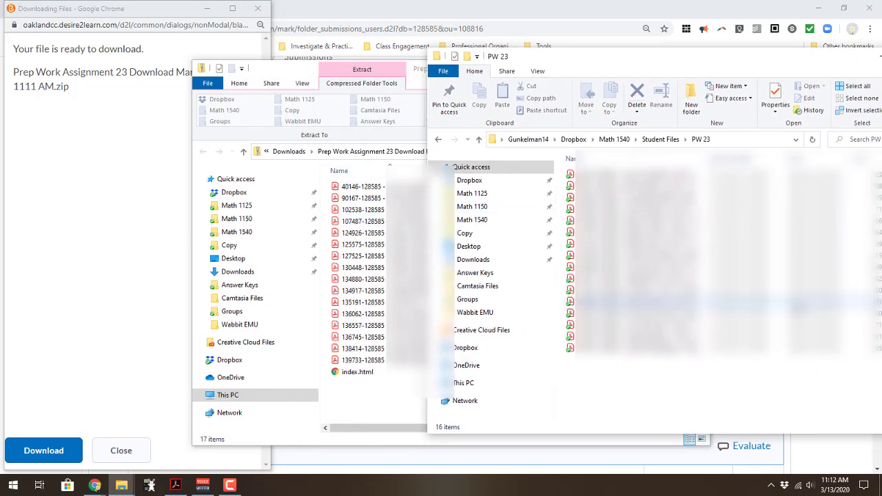
click(364, 279)
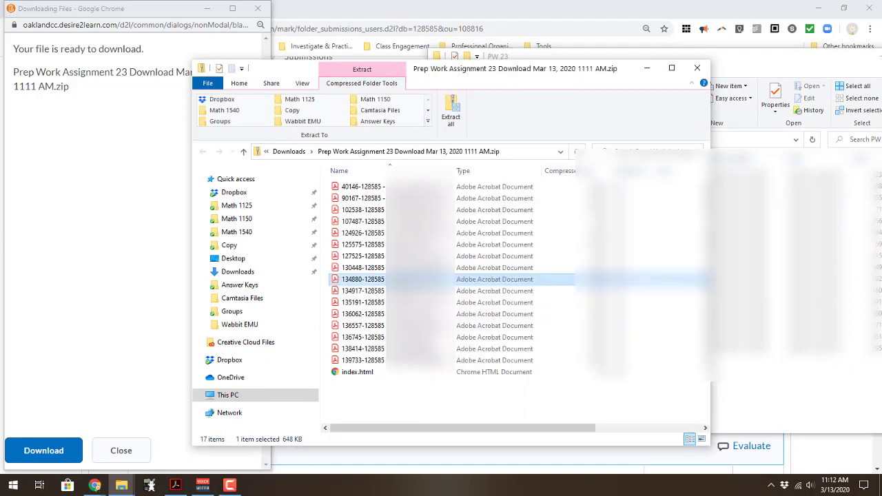
key(ctrl+a)
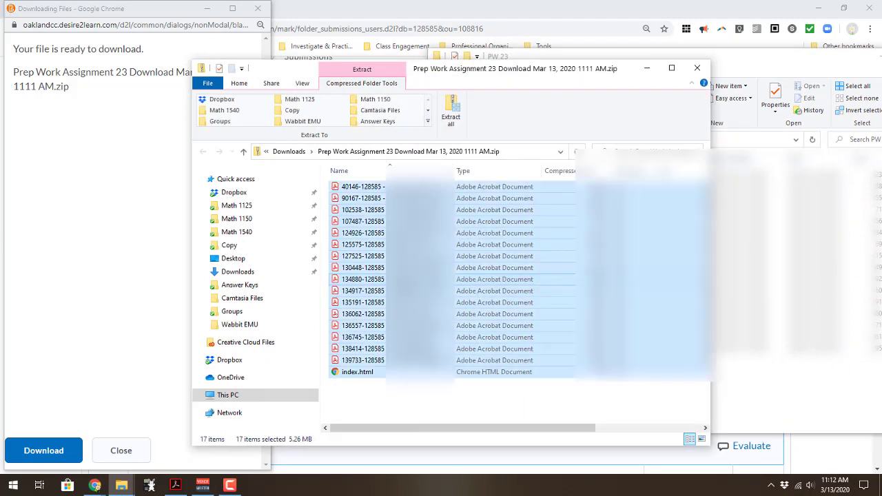
Step: Close the zip archive, the PW 23 folder window and the file download window
click(696, 70)
drag(692, 69, 506, 75)
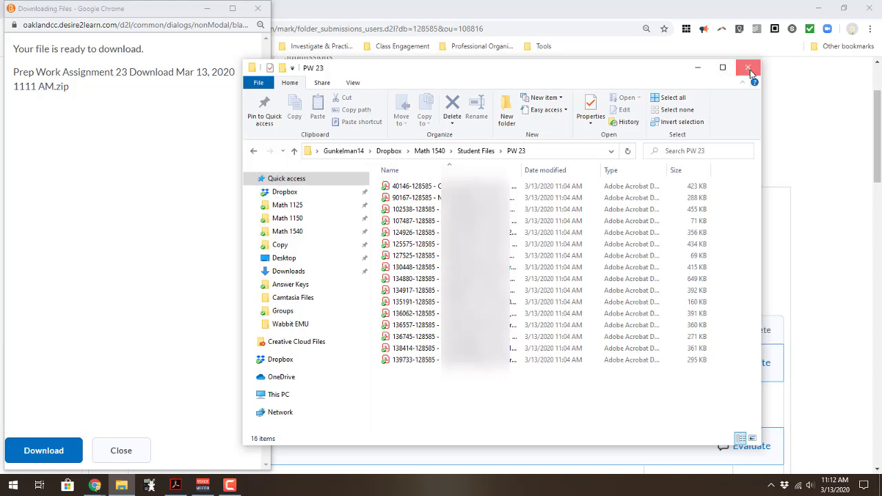
click(749, 68)
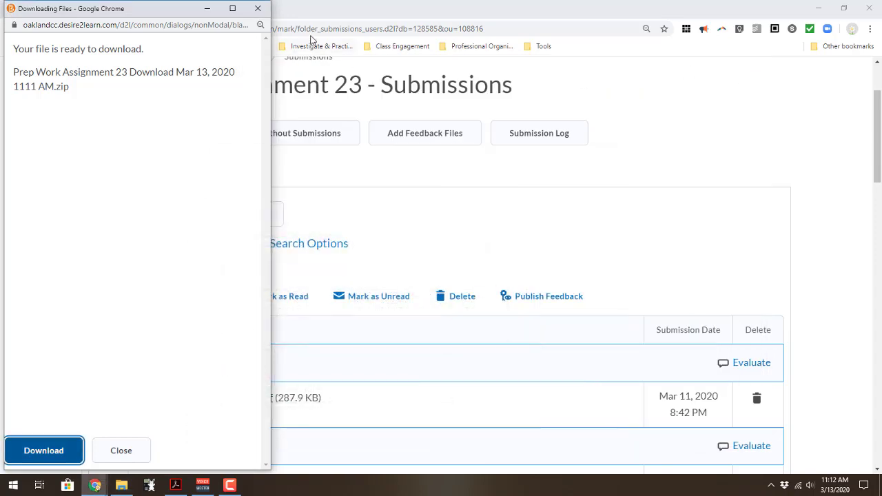
click(258, 8)
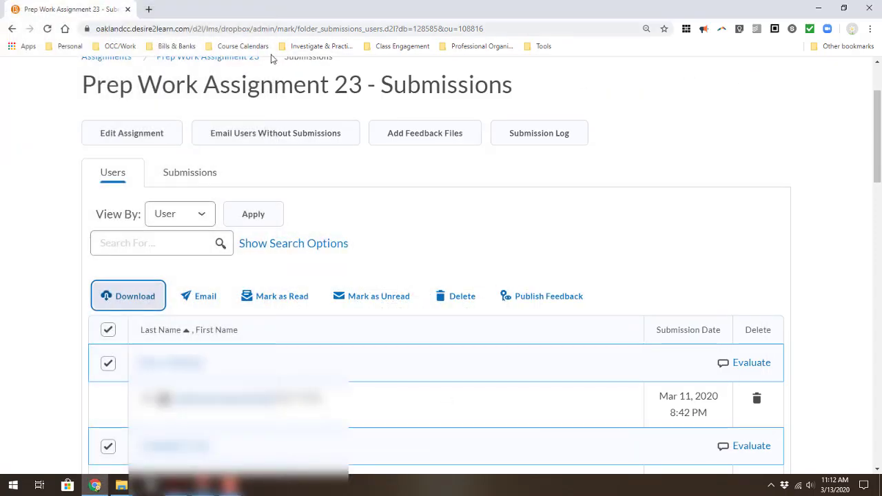
Step: Open the first student's submission for evaluation and shrink the browser window so it sits beside the Acrobat answer key
click(754, 363)
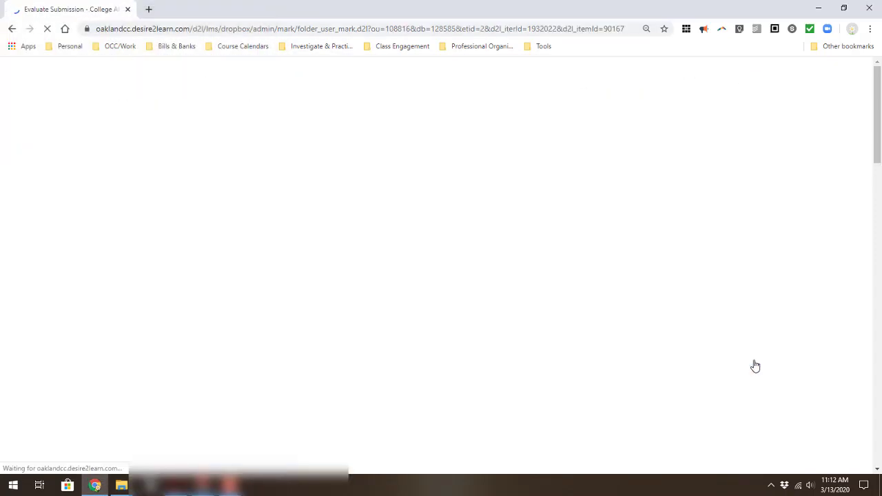
click(844, 8)
drag(292, 18, 326, 17)
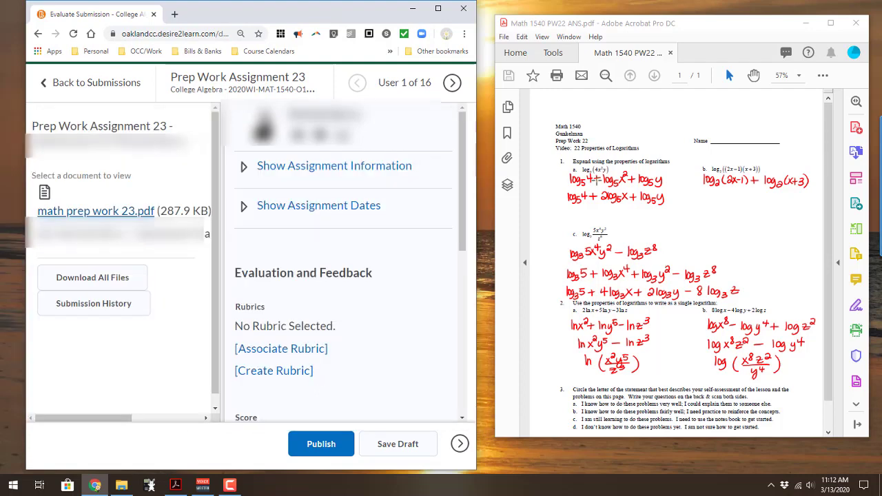
Step: Switch to Acrobat and open Math 1540 PW23 ANS.pdf from the Math 1540 Answer Keys folder
click(505, 37)
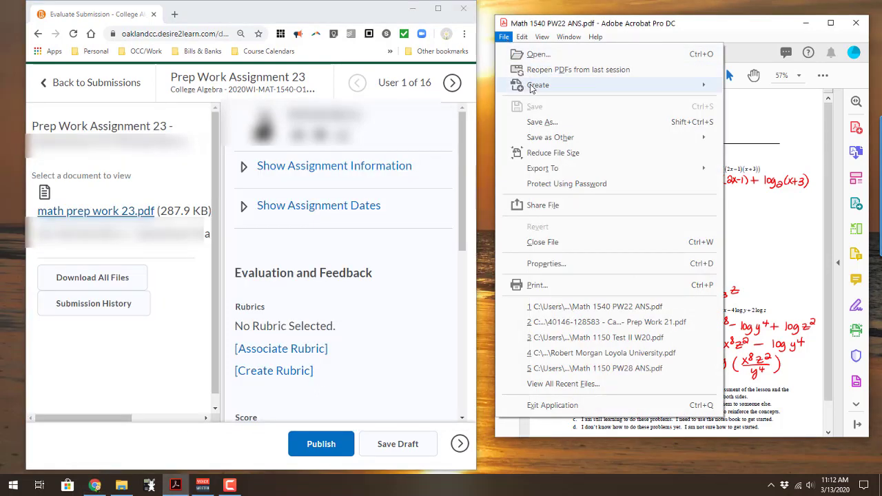
click(526, 58)
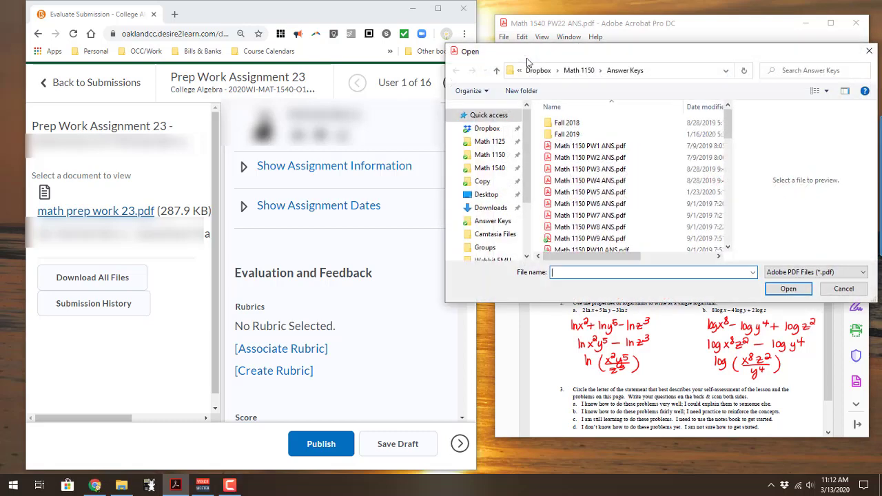
click(489, 168)
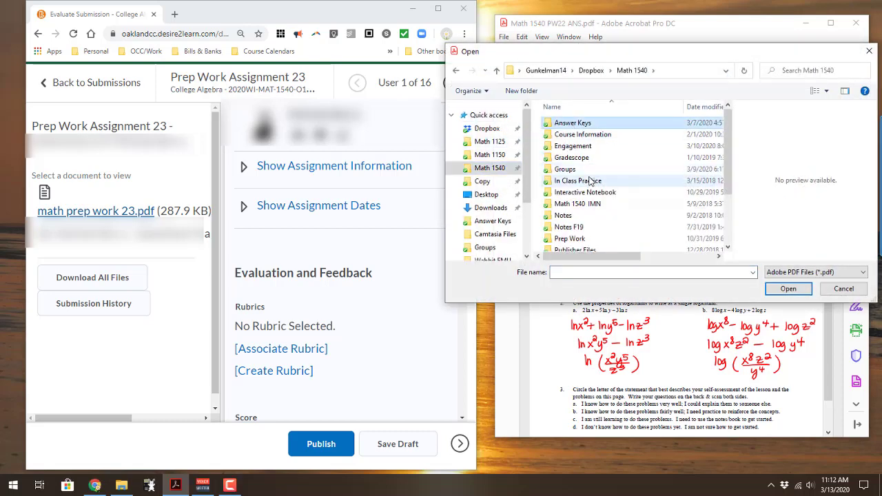
double_click(579, 123)
scroll(604, 162, down, 7)
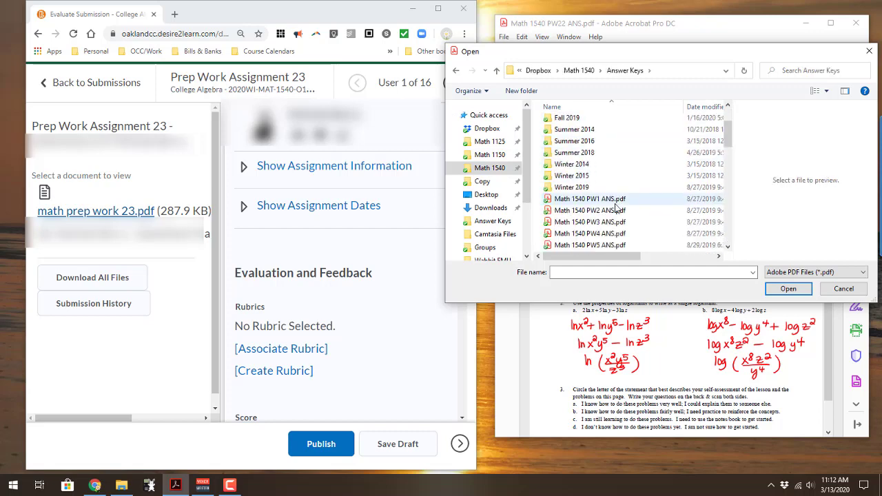
double_click(609, 248)
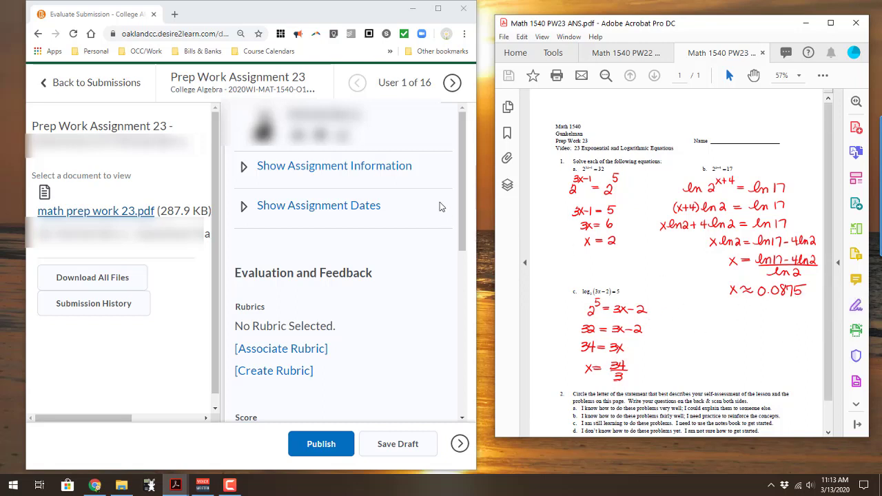
Step: Return to the browser and view the submission's score and feedback areas, placing the cursor in the score field
drag(461, 166, 441, 273)
click(272, 186)
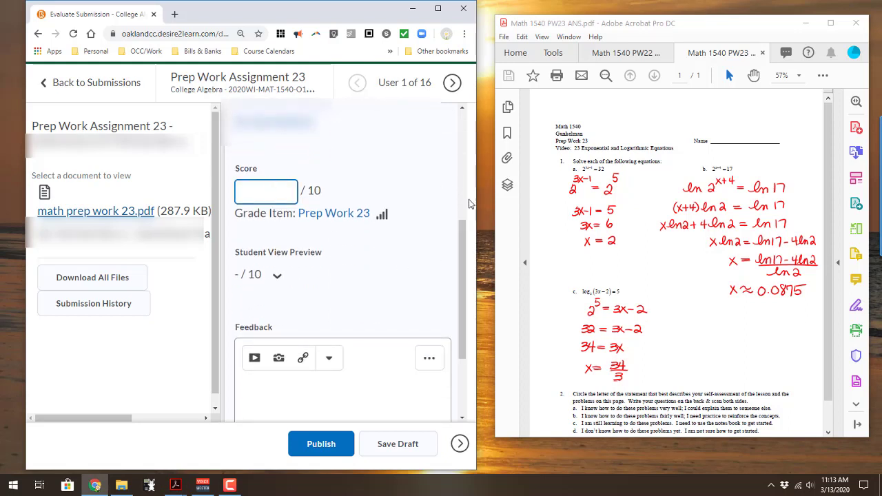
scroll(455, 290, down, 2)
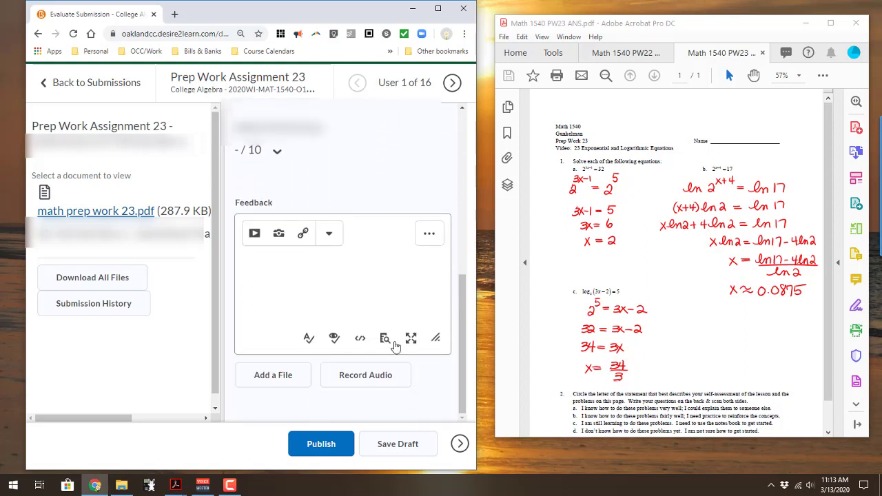
click(293, 381)
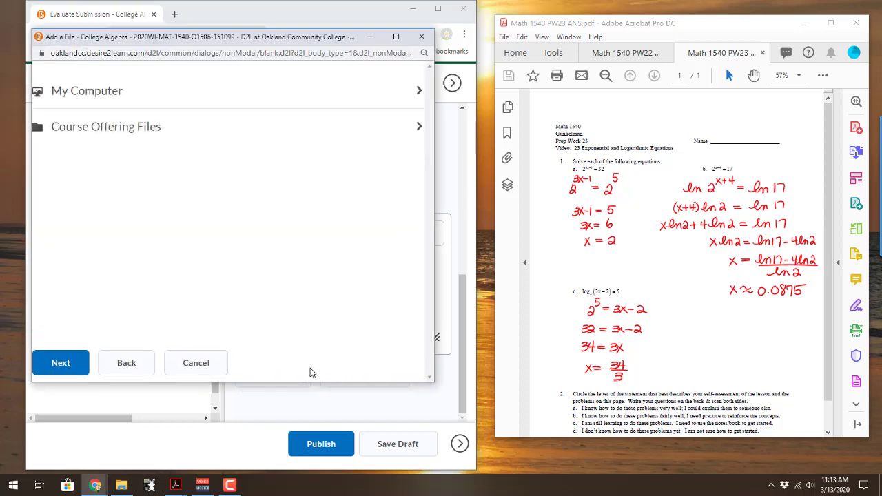
click(117, 102)
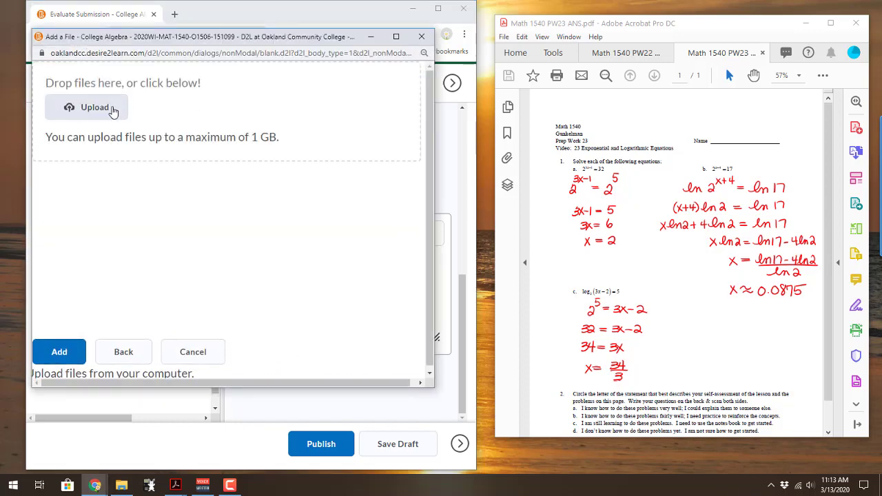
click(113, 110)
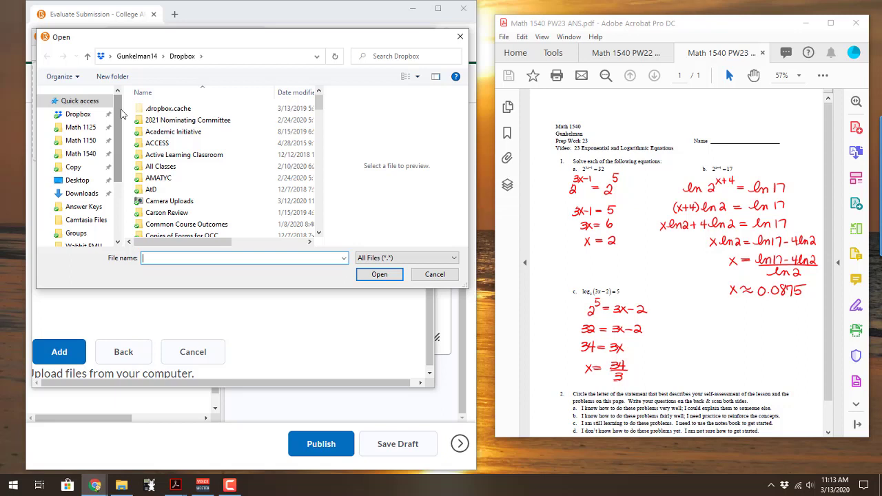
click(464, 41)
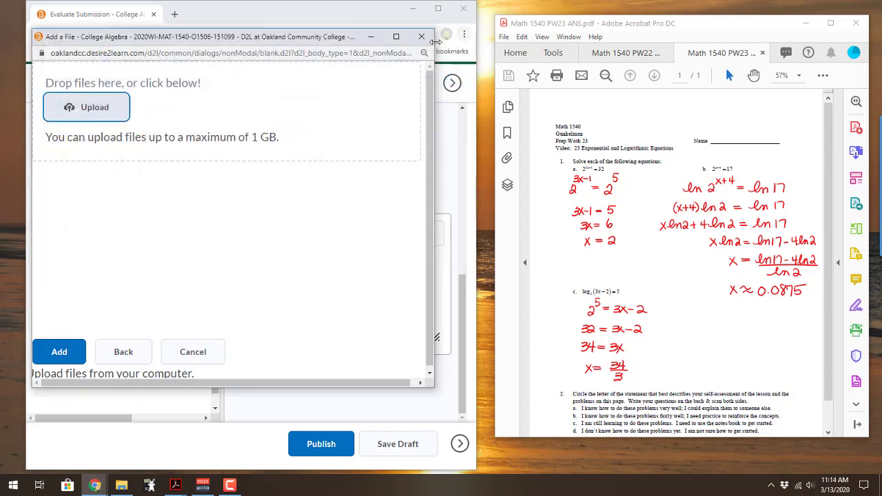
click(422, 38)
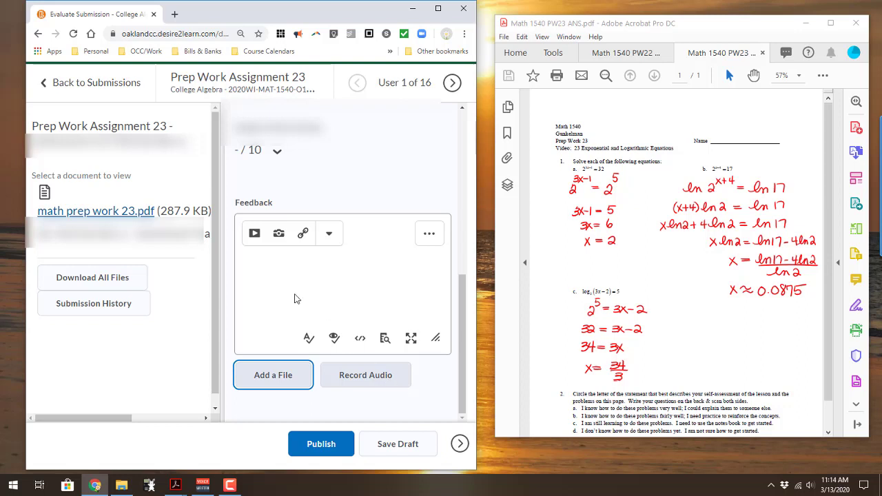
Step: View the Insert Stuff options for the submission's feedback and close them without inserting anything
click(280, 266)
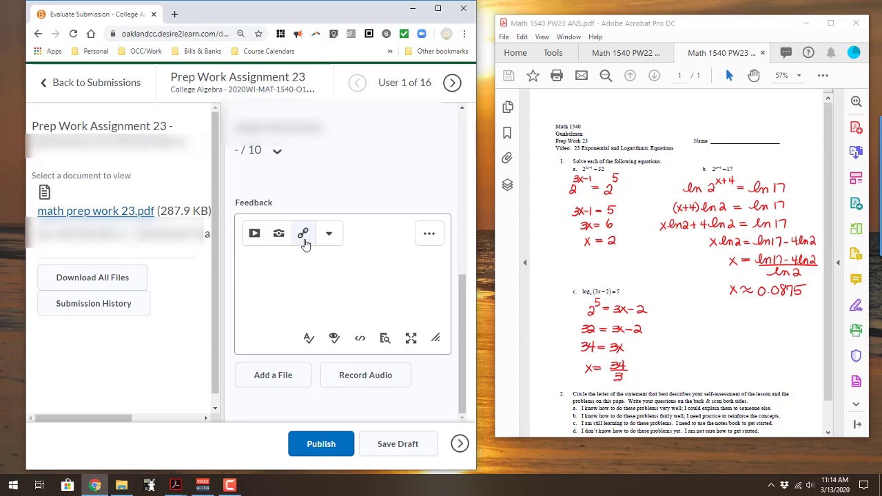
click(256, 237)
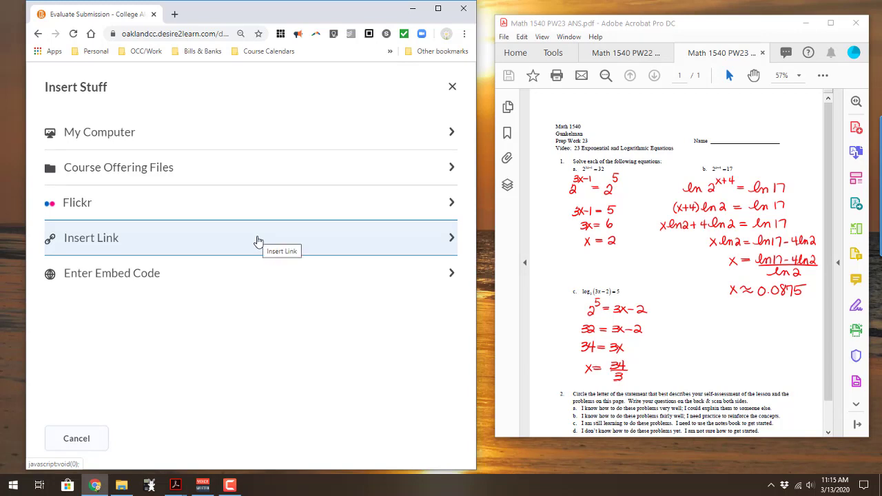
click(452, 86)
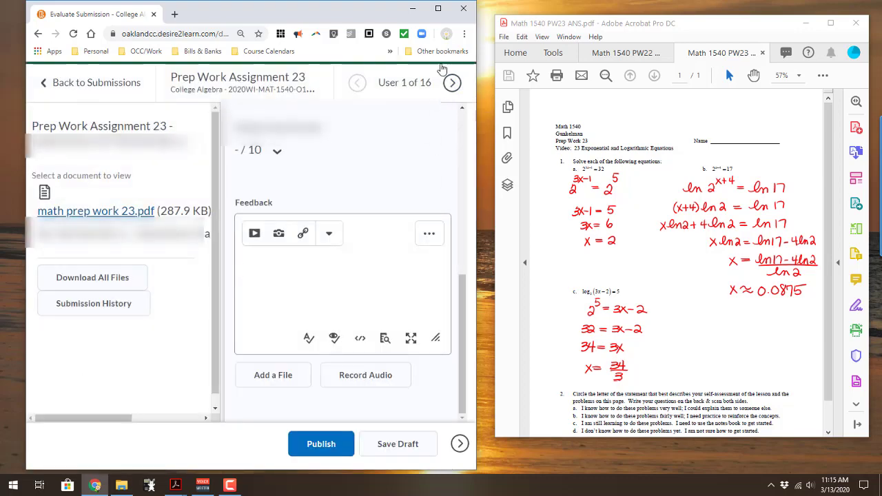
Step: Maximize the browser window, leave the evaluation and switch to the Math Literacy 2020WI-MAT-1125-O1502 course
click(439, 10)
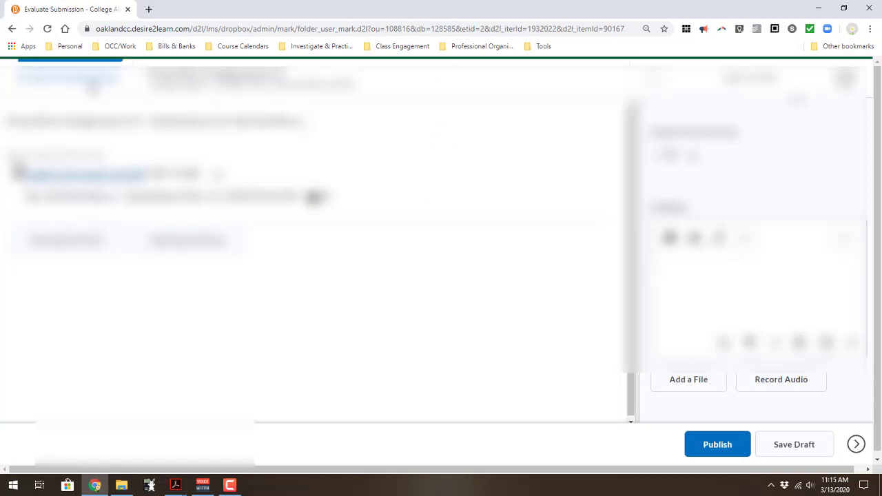
click(91, 83)
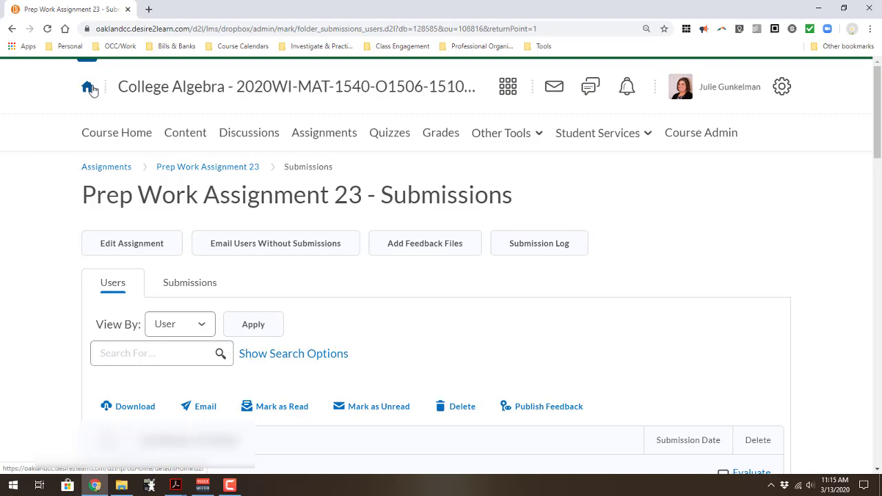
click(506, 89)
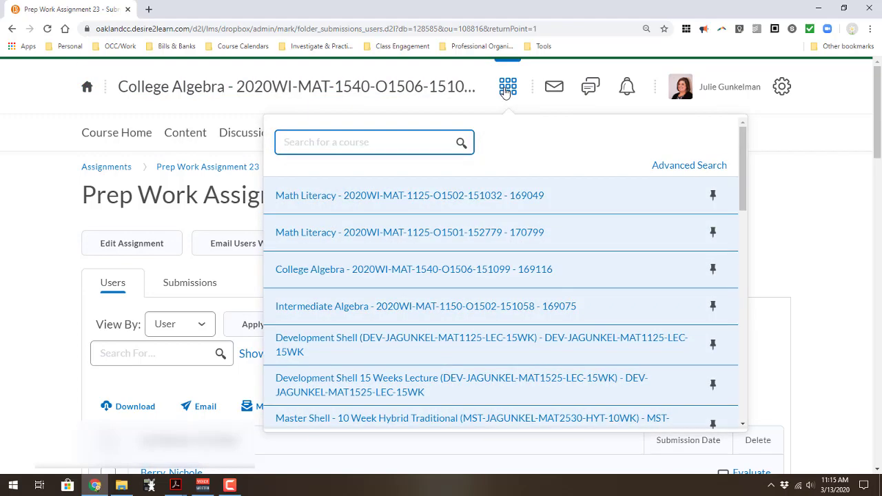
click(496, 199)
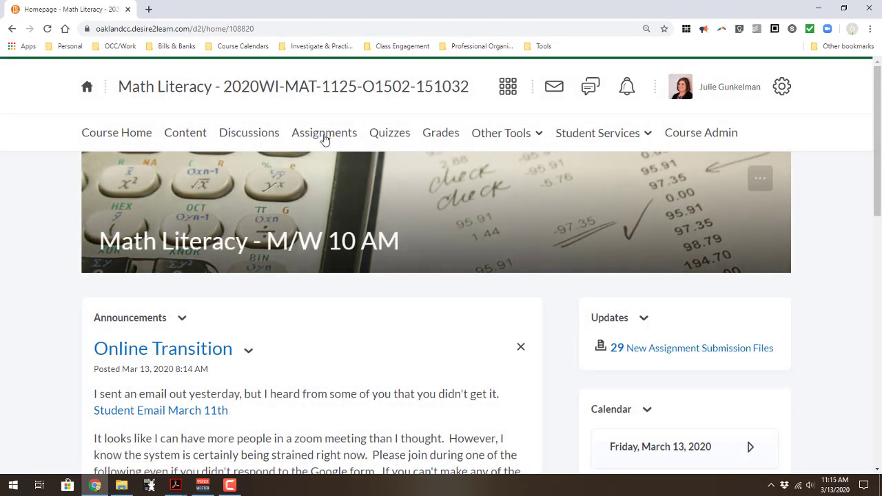
Step: Open the Technology 3.1 submissions list from the Math Literacy course's assignments
click(325, 137)
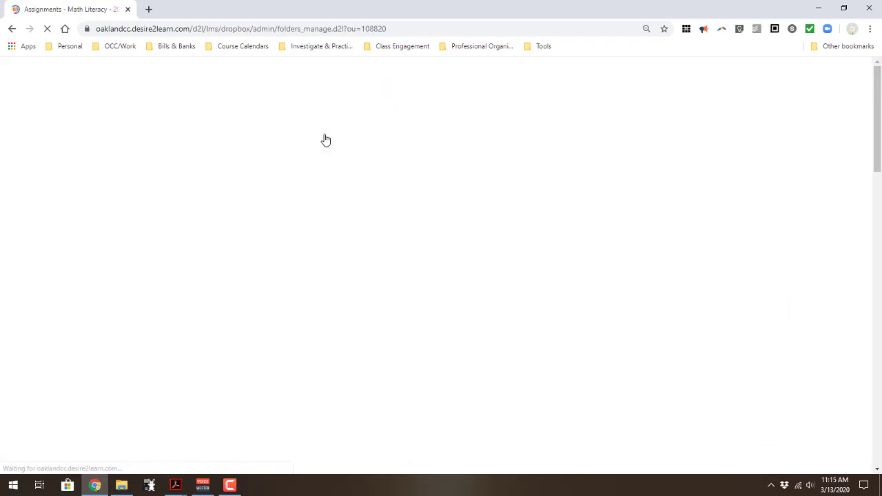
scroll(325, 137, down, 3)
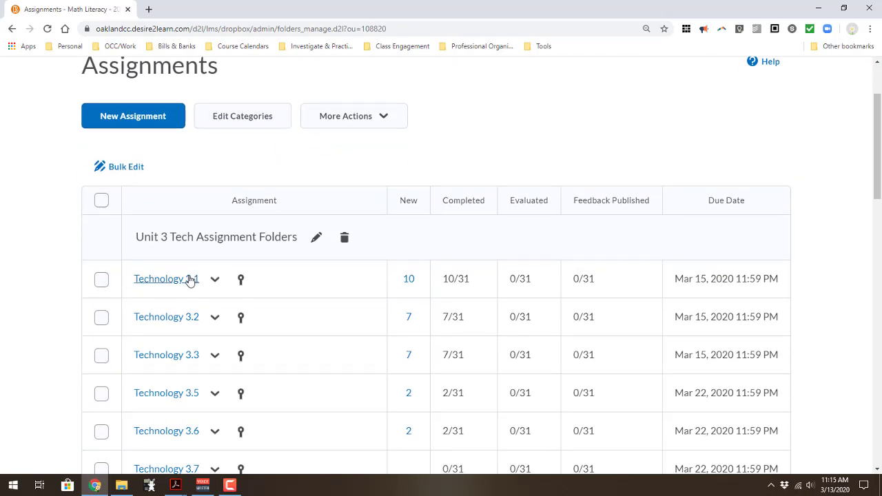
click(185, 279)
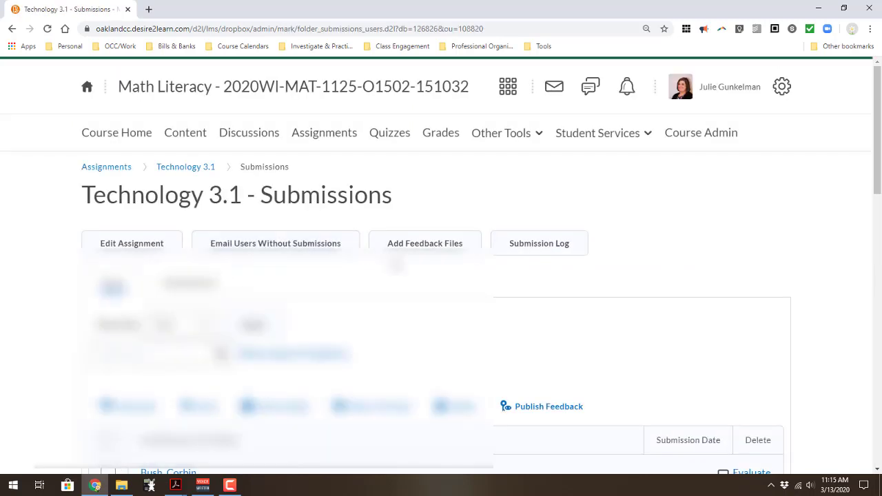
Step: Select all Technology 3.1 submissions in the list and clear the selection again
scroll(386, 260, down, 3)
scroll(398, 265, down, 1)
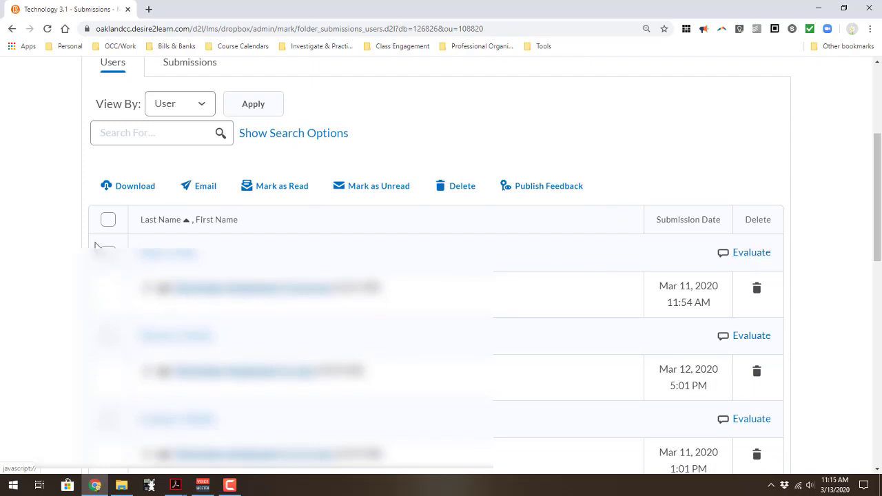
click(109, 220)
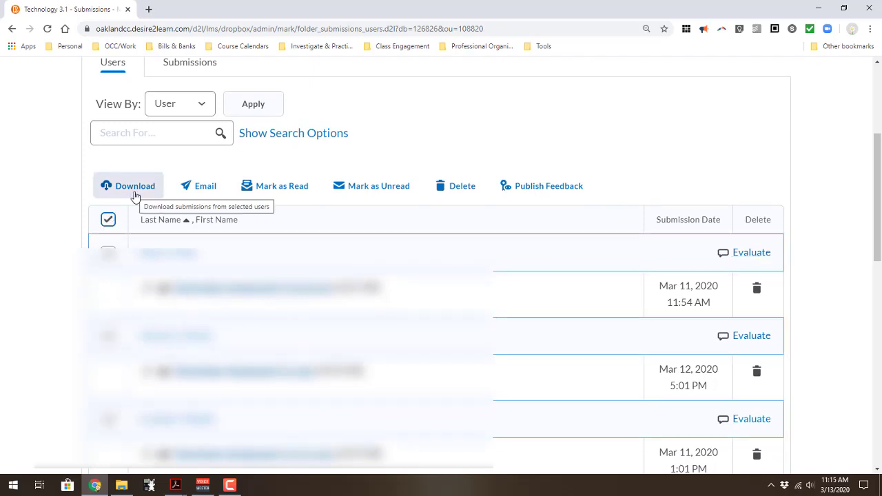
click(108, 220)
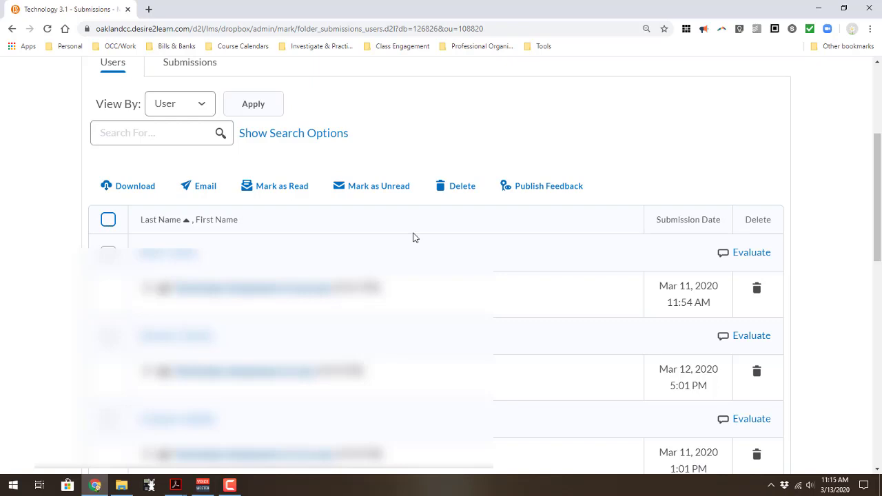
Step: Open the first student's Technology 3.1 submission for evaluation and bring up Rubric Tech 3.1
click(752, 255)
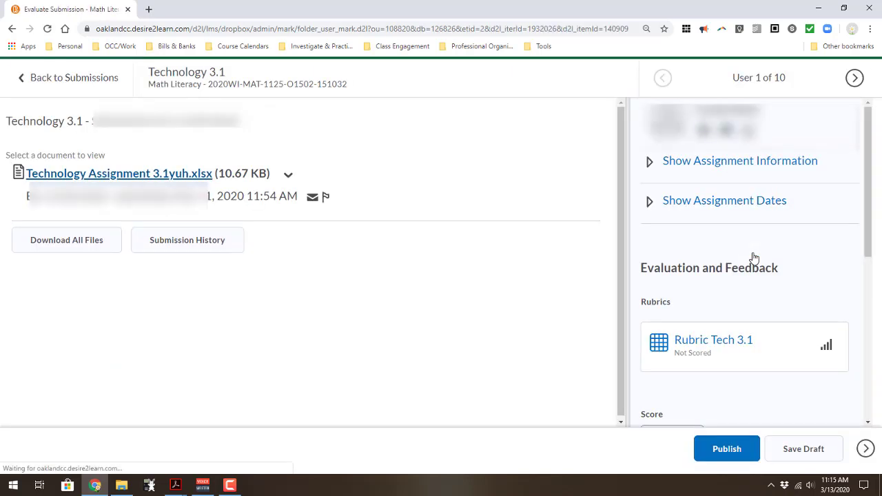
scroll(752, 296, down, 1)
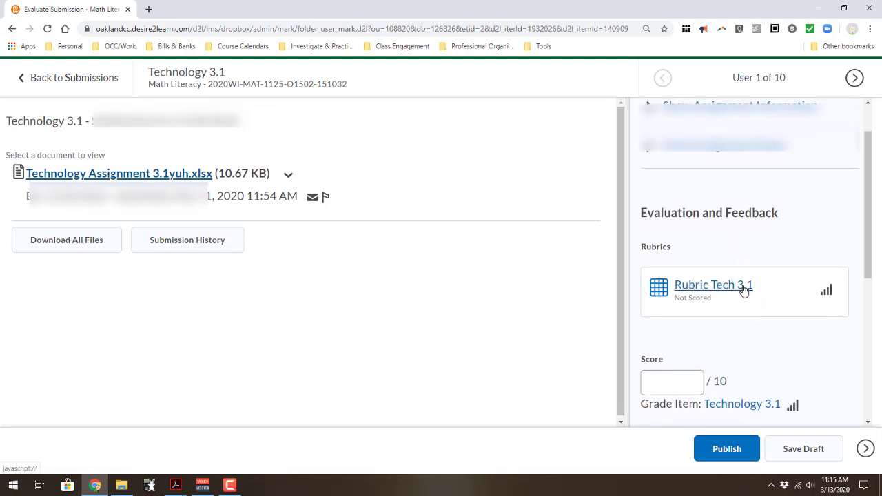
click(736, 291)
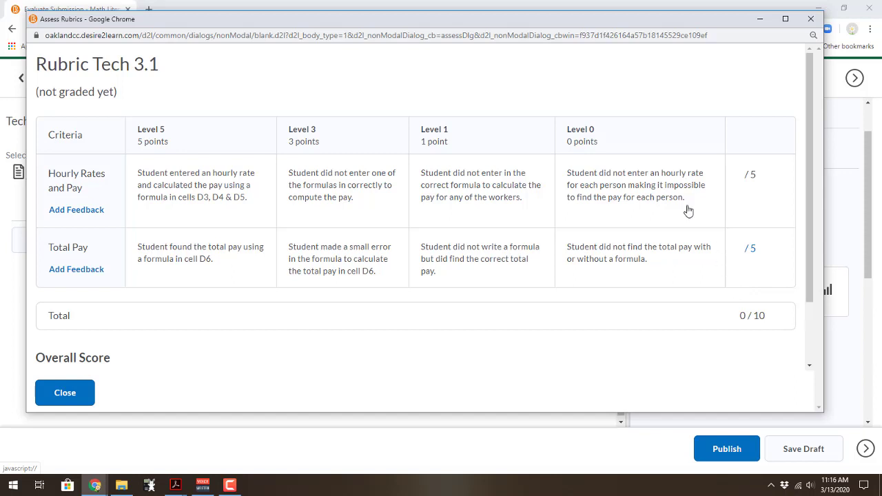
Step: Try rating Hourly Rates and Pay at Level 3 with criterion feedback, clear the rating and close the rubric
click(340, 190)
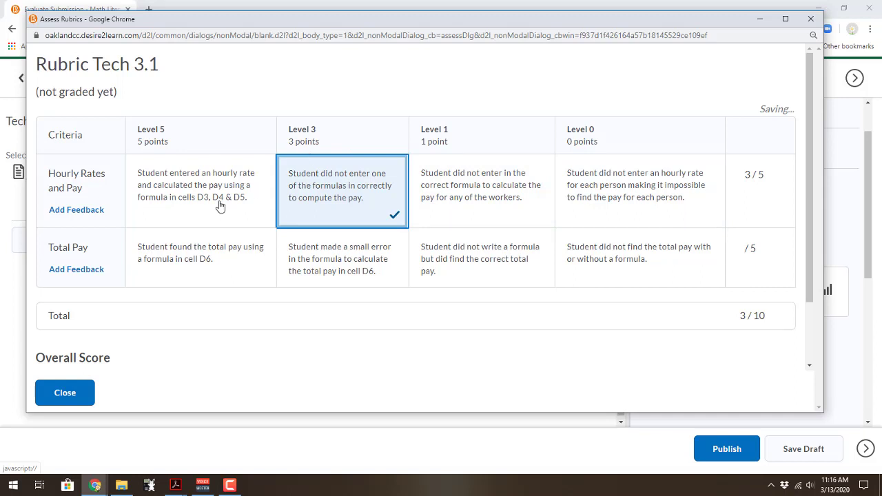
click(64, 214)
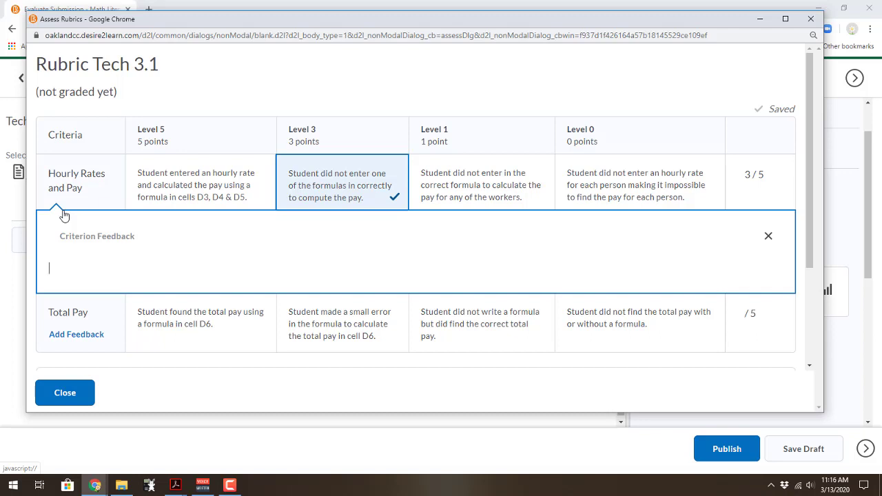
click(395, 209)
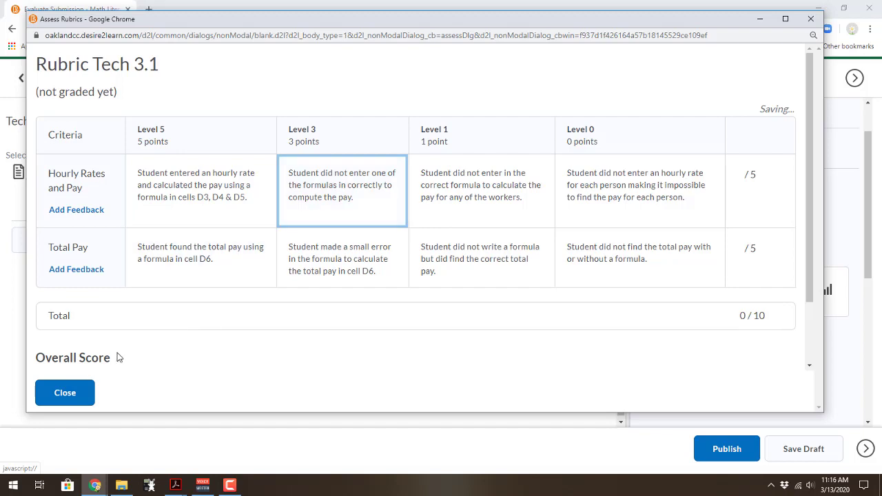
click(77, 393)
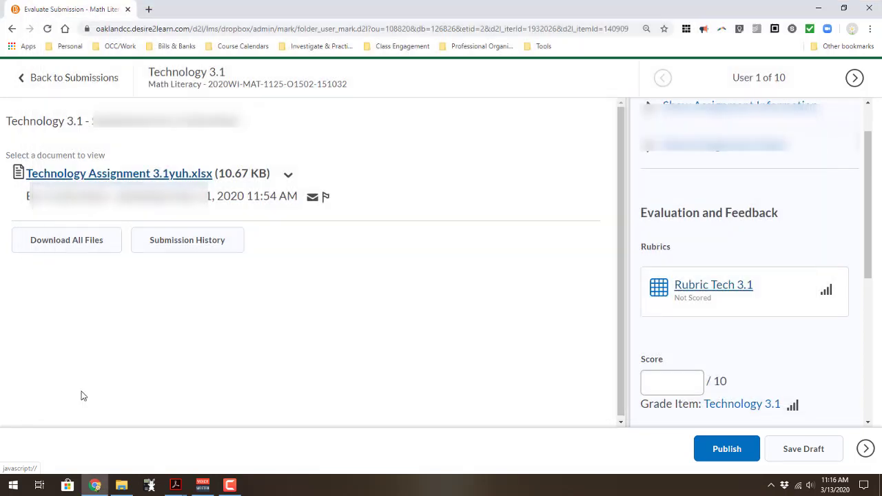
Step: Examine the score and feedback areas of the Technology 3.1 evaluation, placing the cursor in the score field
scroll(693, 335, down, 2)
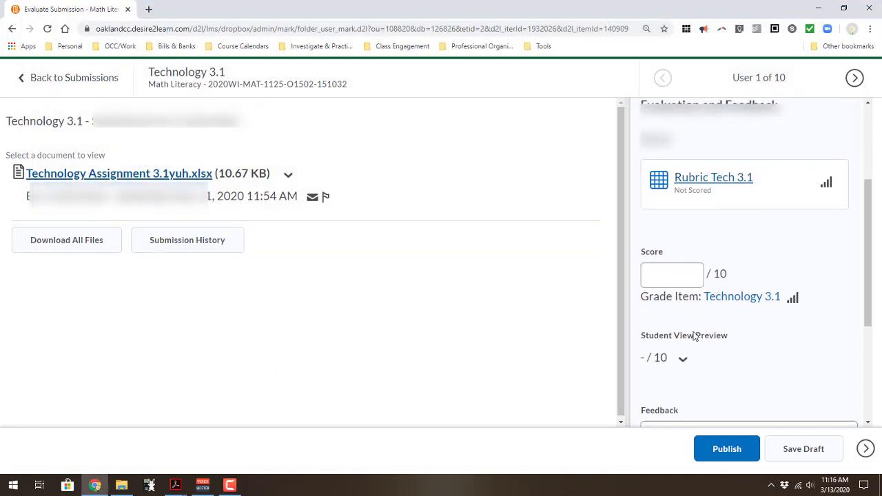
click(696, 272)
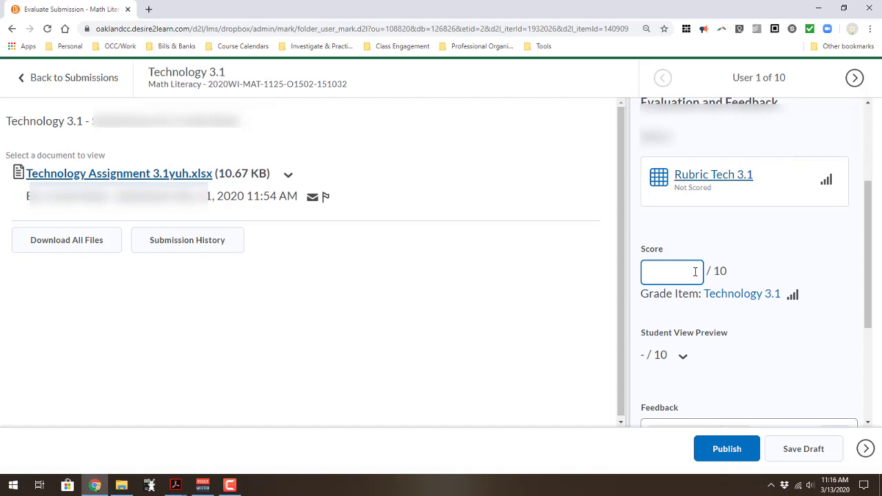
scroll(749, 282, down, 3)
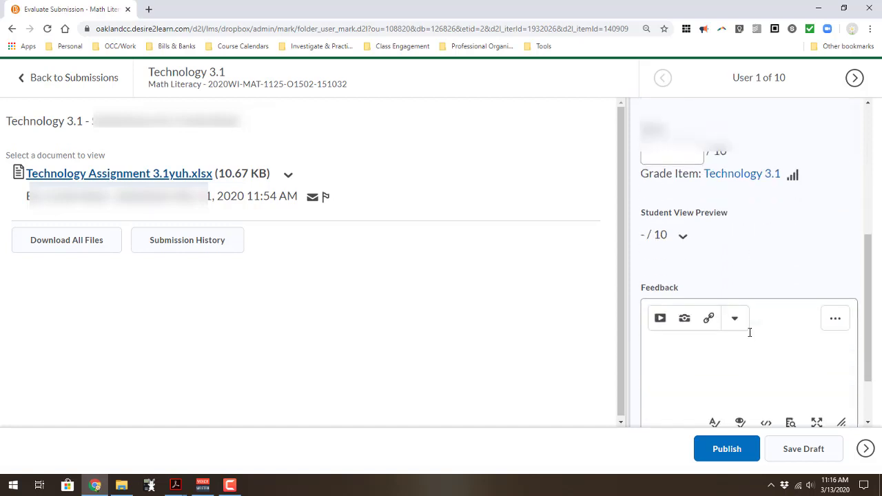